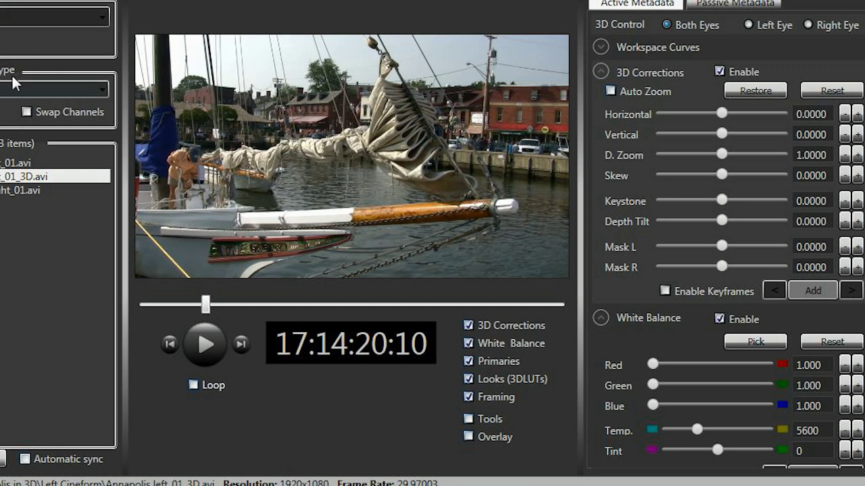
- Set the OpenGL player's Secondary Monitor Fullscreen mode to Standard 2D Playback and confirm
left_click(20, 1)
left_click(67, 162)
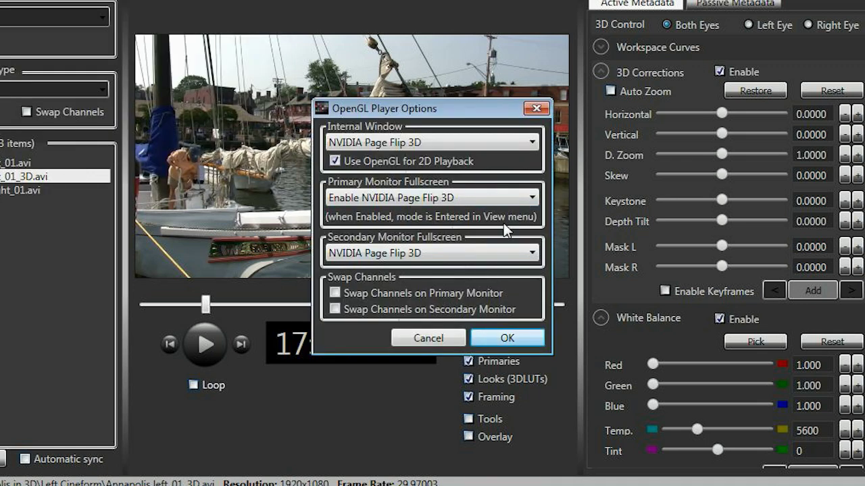
left_click(533, 254)
left_click(475, 284)
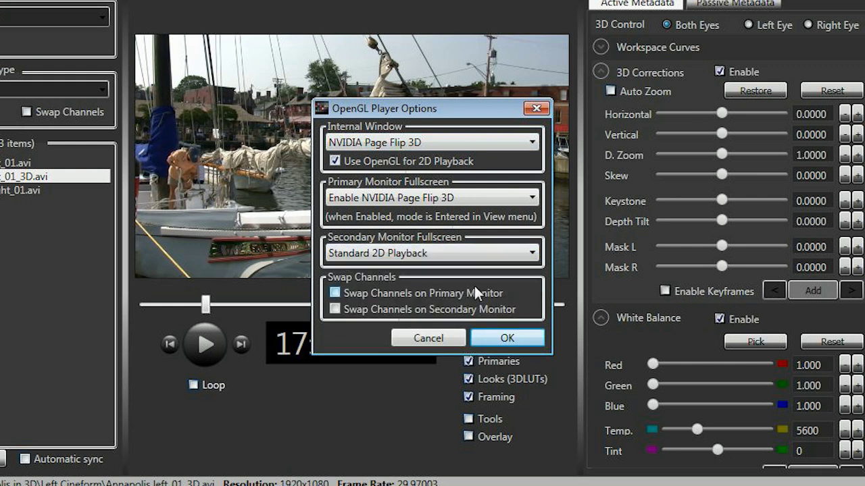
left_click(480, 335)
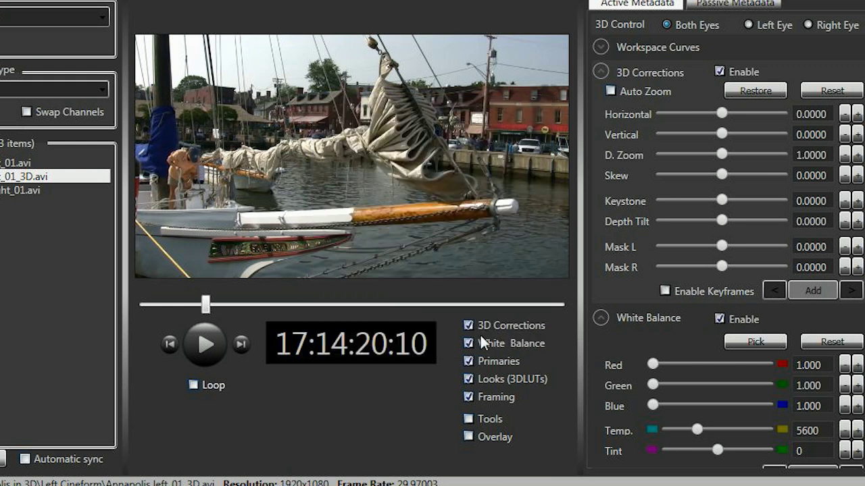
- Open HDSDI Output Preferences from the playback menu, showing Auto output resolution
left_click(40, 0)
left_click(107, 131)
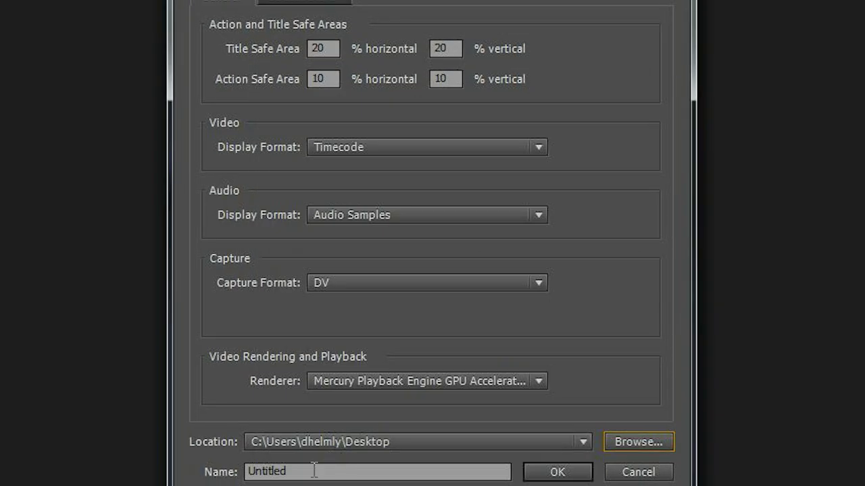
- Create project 'Premiere 3D' on the Desktop and expand the CineForm 3D 1080p sequence presets
left_click(318, 469)
type("Premiere 3D")
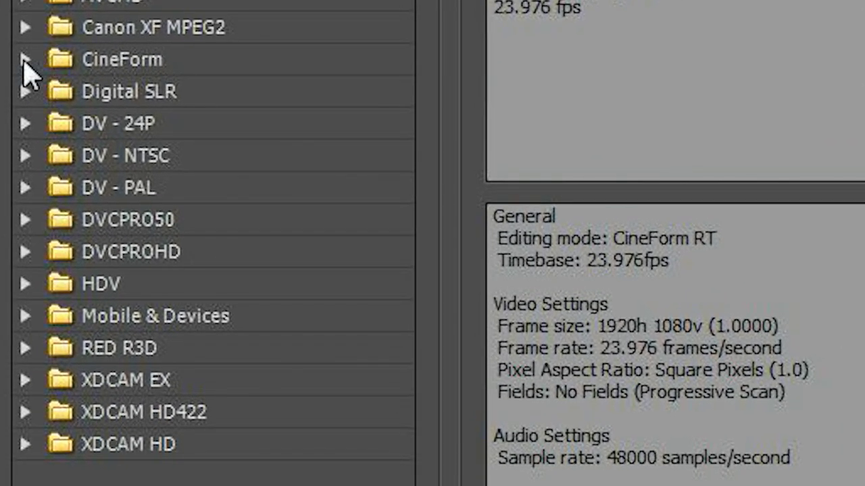
left_click(97, 88)
left_click(59, 124)
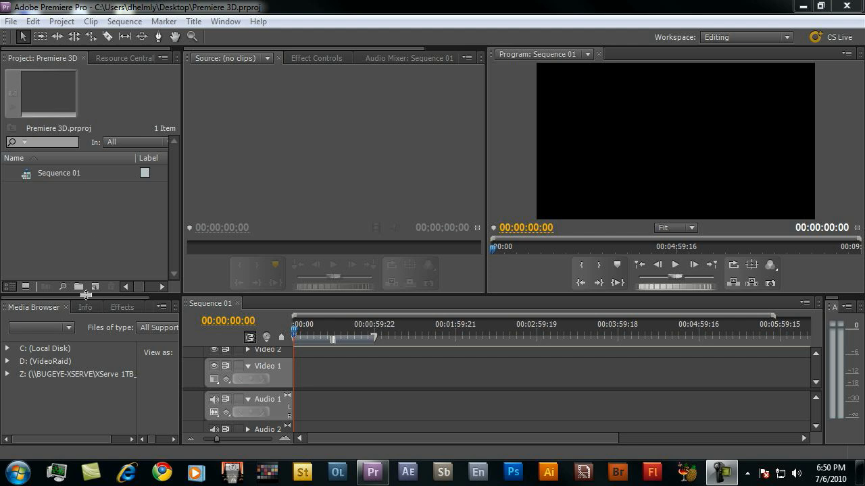
- Import all clips from D: > Annapolis in 3D > Panasonic AG-3DA1 > AVCCAM 3DA1 Cineform into the project
left_click(52, 365)
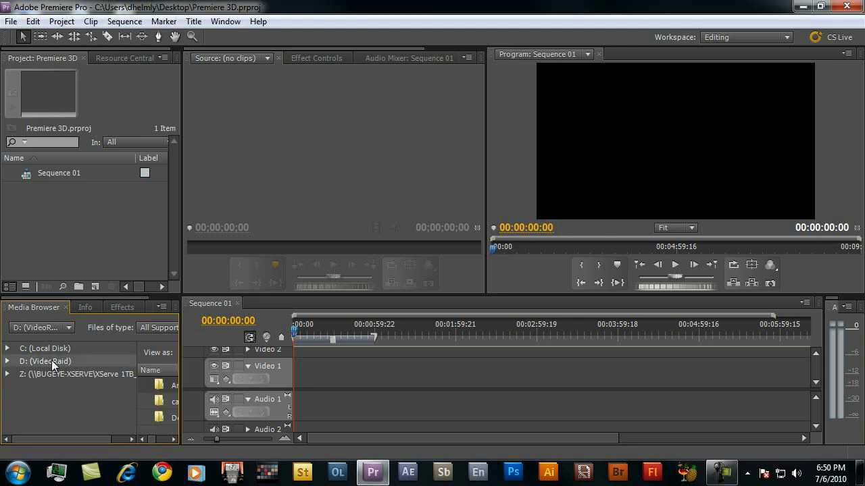
left_click_drag(182, 355, 282, 355)
double_click(160, 377)
double_click(157, 414)
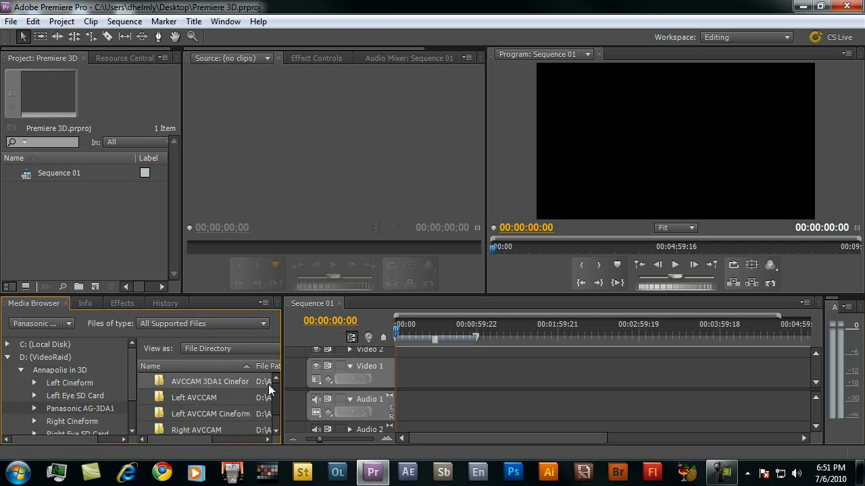
double_click(160, 381)
left_click_drag(273, 388, 279, 431)
key("ctrl+a")
left_click_drag(162, 427, 102, 239)
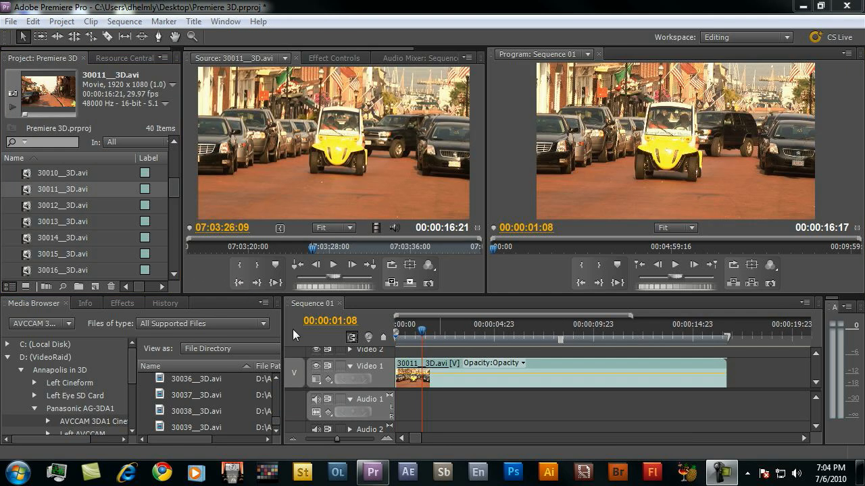
- In Sequence 01's CineForm Playback Settings, keep Standard 2D OpenGL internal and Standard 2D Fullscreen external
left_click(290, 330)
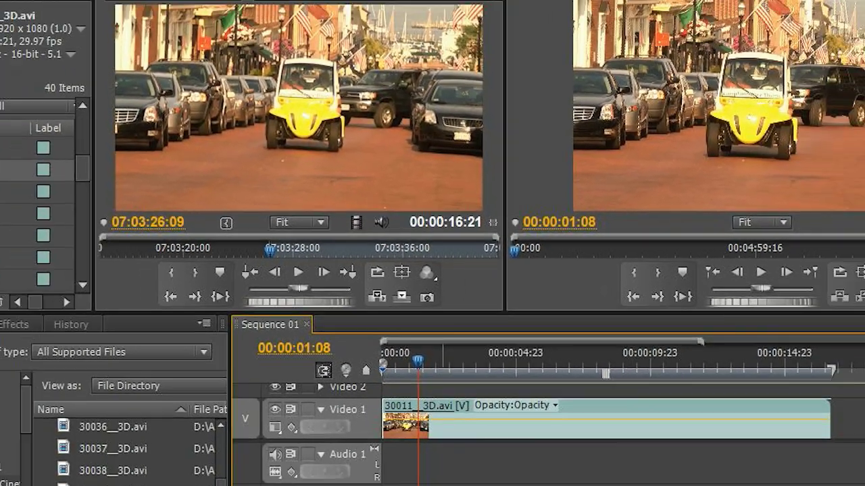
left_click(115, 14)
left_click(124, 30)
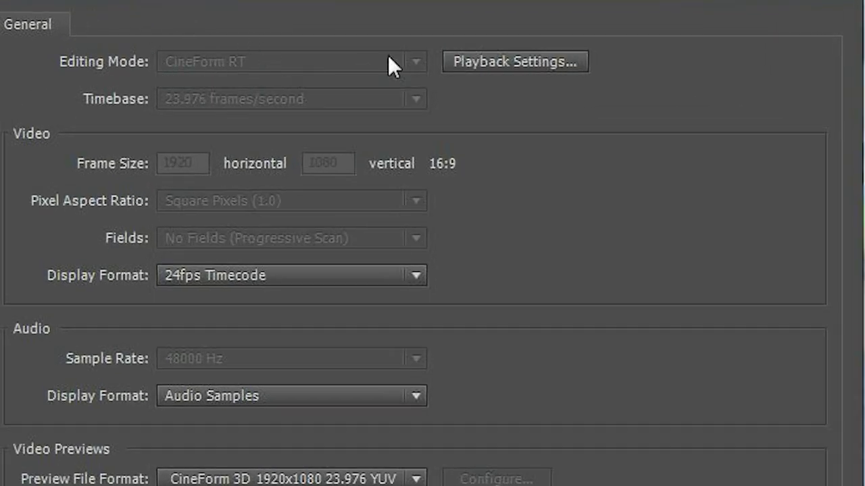
left_click(459, 61)
left_click(547, 245)
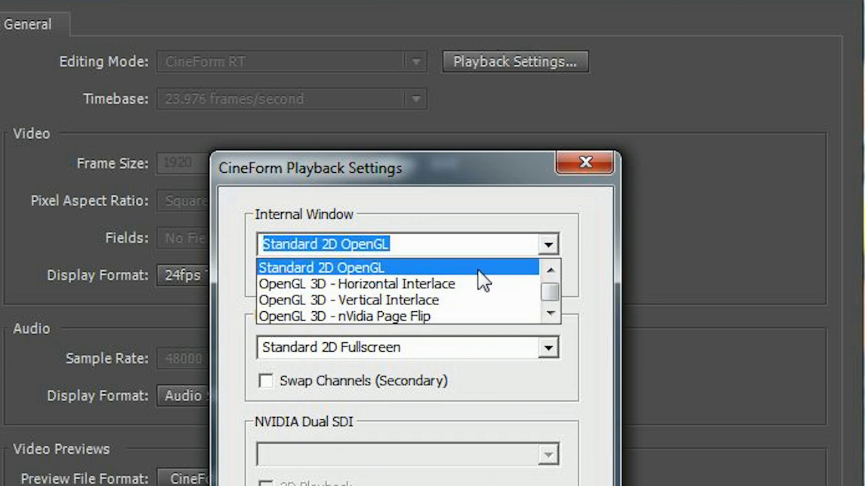
left_click(478, 267)
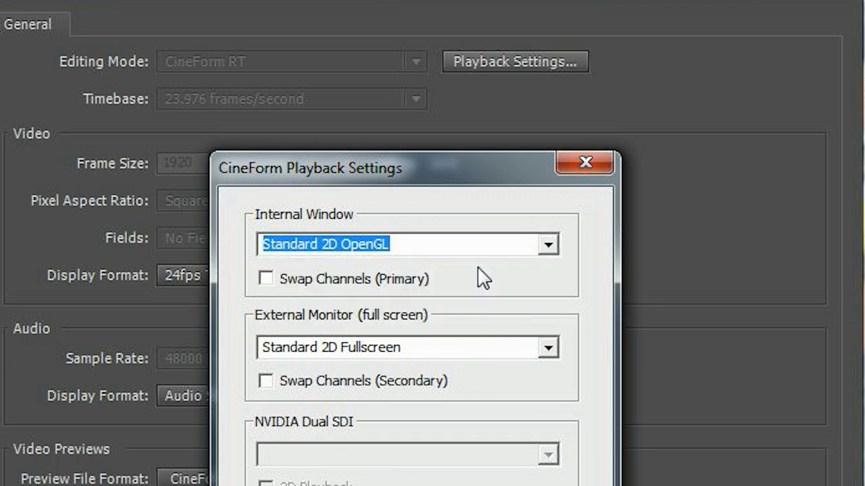
left_click(550, 352)
left_click(549, 372)
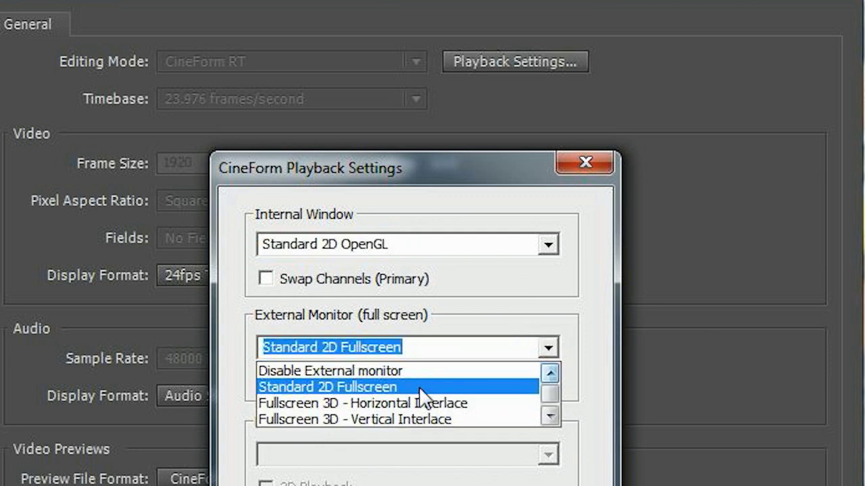
left_click(420, 389)
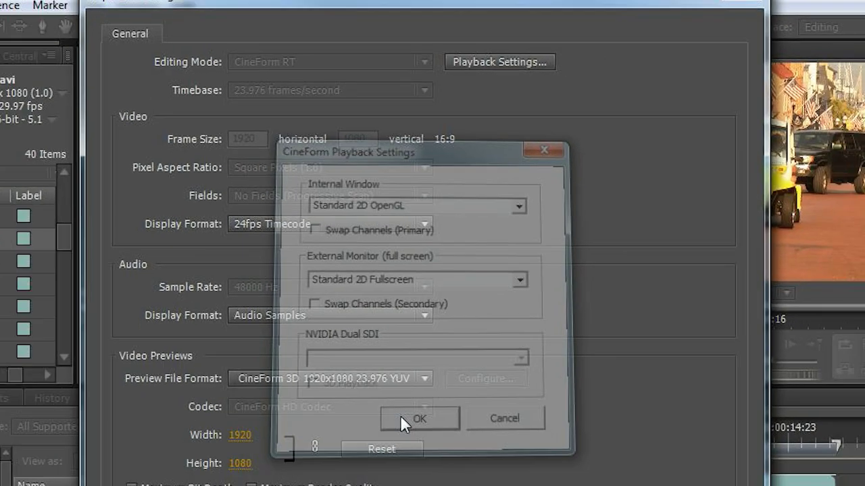
left_click(411, 417)
- Close Sequence Settings and set the CineForm tray's 3D Display Type to Side-By-Side
left_click(512, 432)
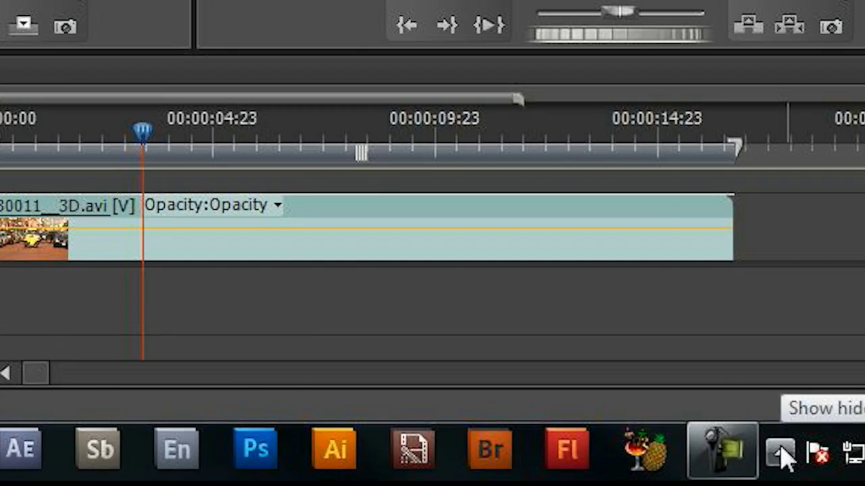
left_click(781, 454)
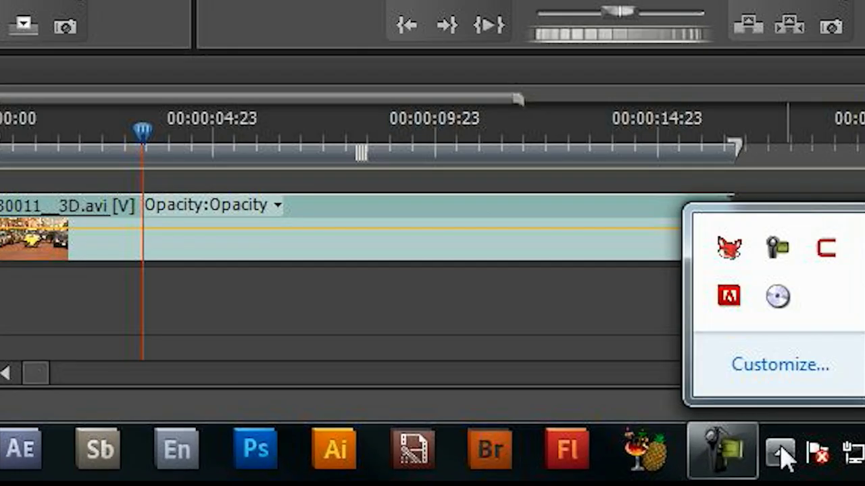
right_click(832, 255)
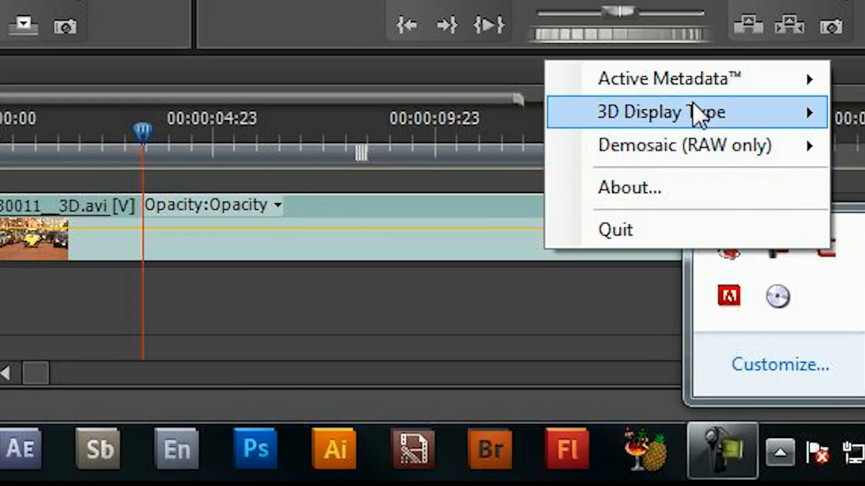
mouse_move(699, 120)
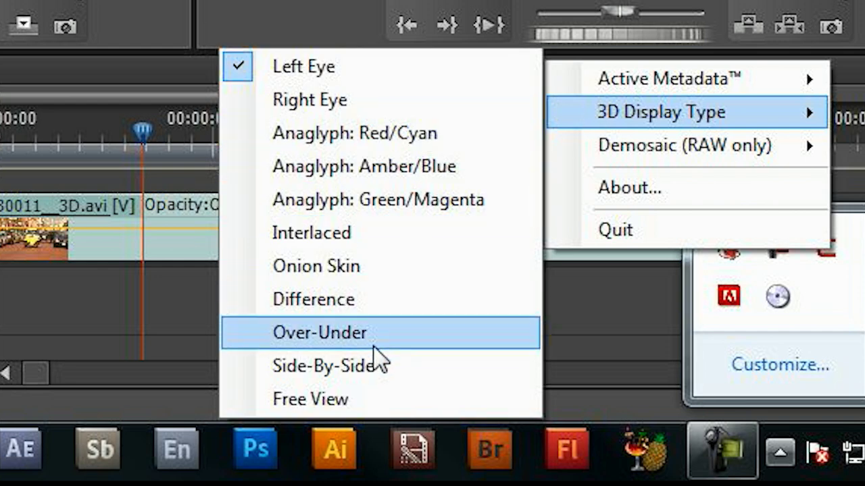
left_click(371, 369)
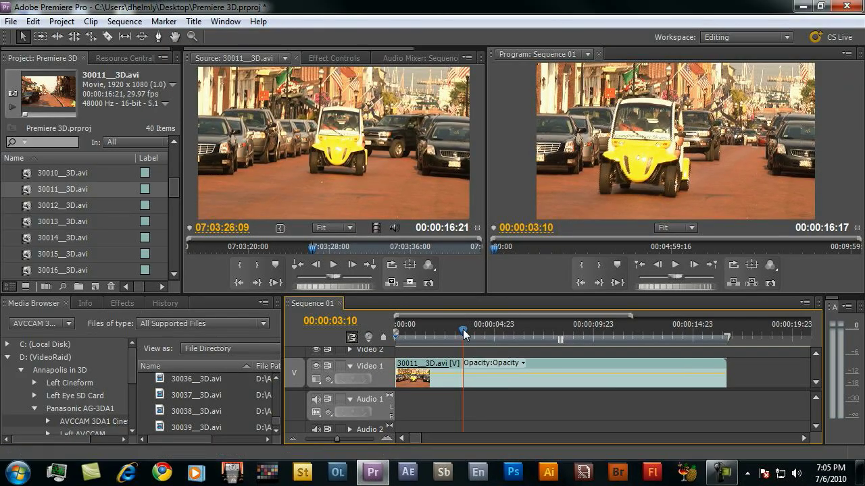
- Scrub the Sequence 01 playhead back to about 00:00:02:10 to view the side-by-side left and right images
left_click_drag(150, 145, 110, 145)
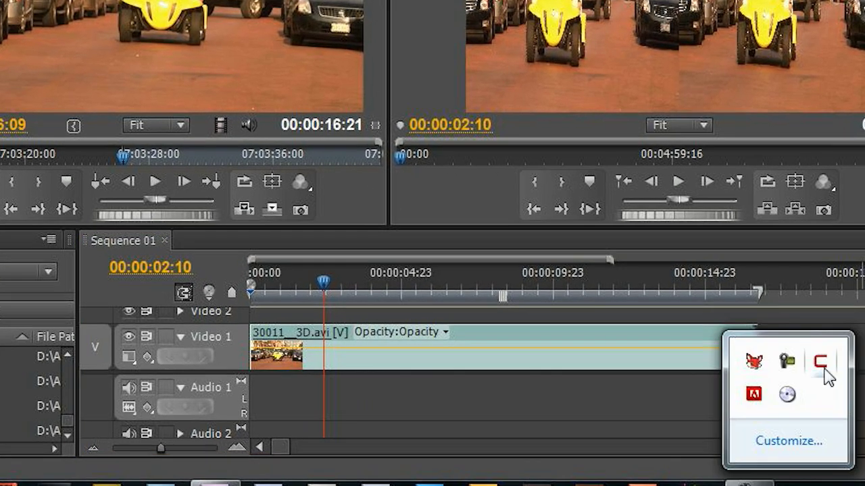
- Switch the CineForm 3D preview to Left Eye, then to Anaglyph: Red/Cyan
right_click(824, 365)
mouse_move(771, 276)
left_click(481, 239)
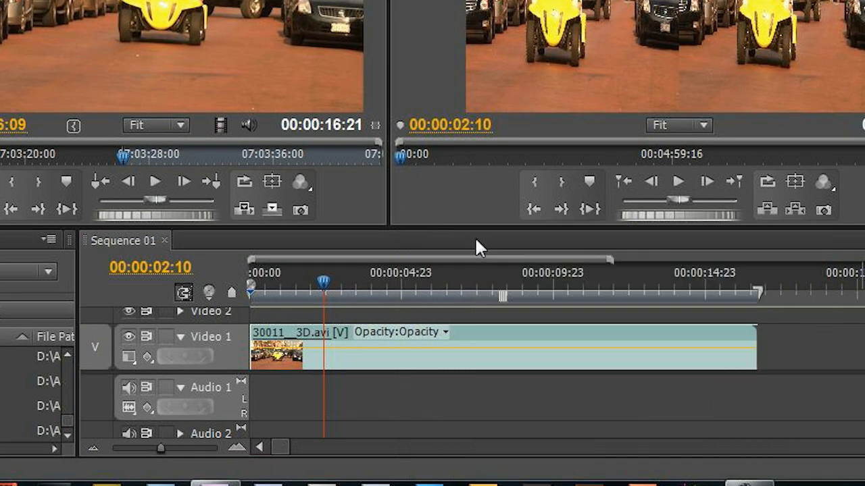
right_click(820, 363)
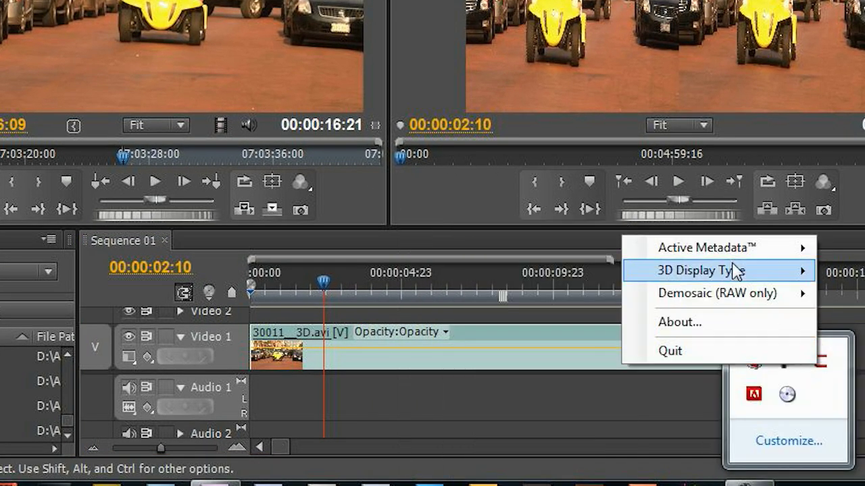
mouse_move(734, 270)
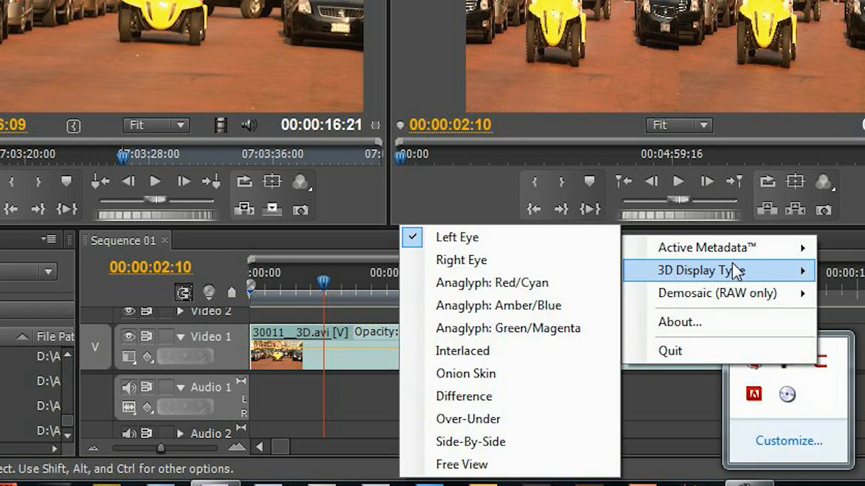
left_click(531, 282)
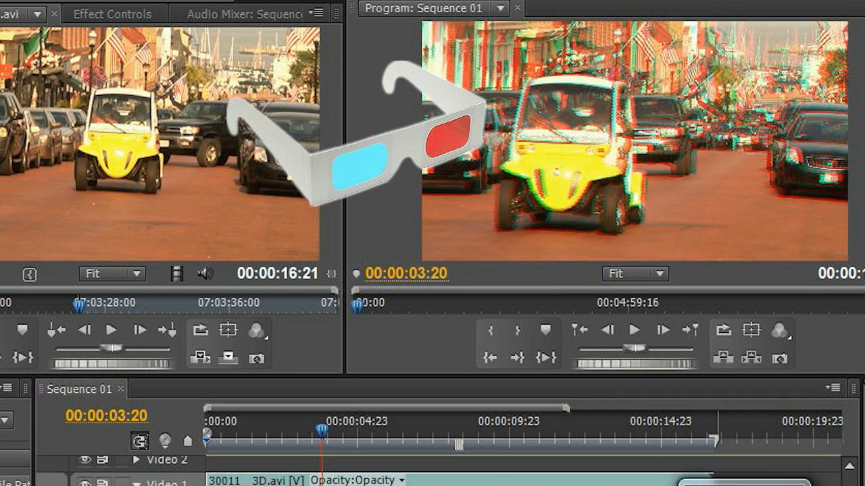
- Change the preview to Anaglyph: Amber/Blue, scrub to 00:00:06:03, then show Left Eye only
right_click(578, 485)
mouse_move(702, 414)
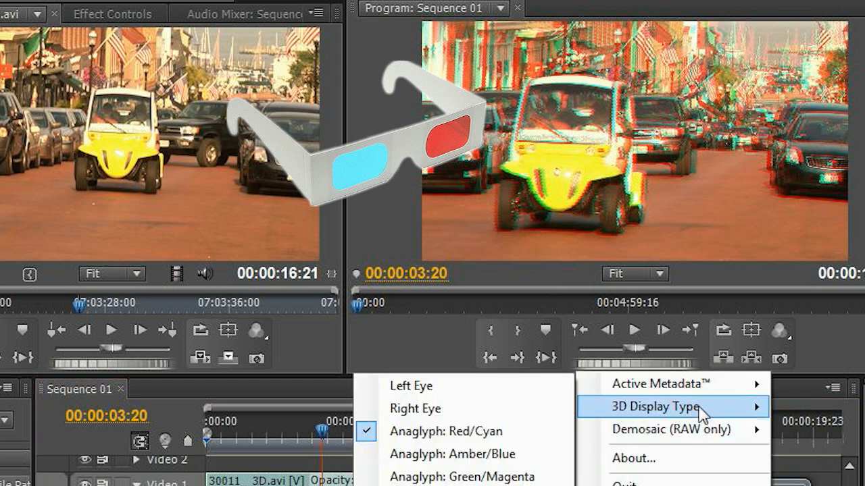
left_click(508, 466)
left_click_drag(414, 436, 391, 423)
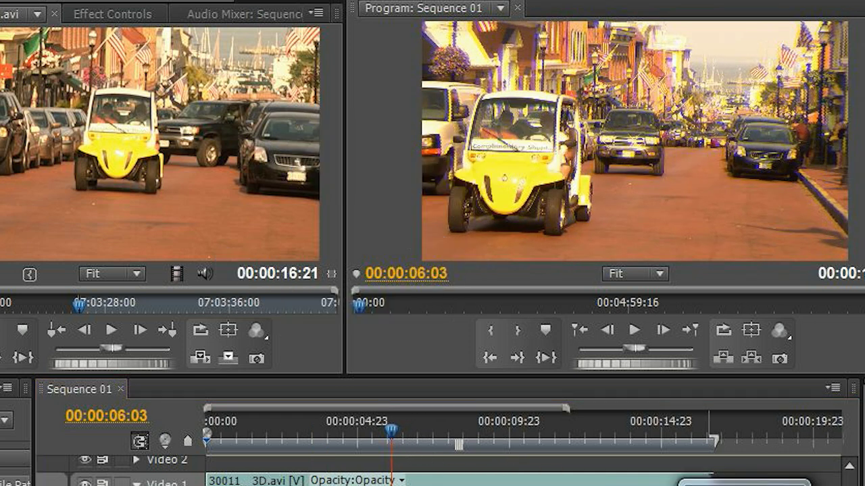
right_click(735, 478)
mouse_move(691, 419)
left_click(477, 392)
- Set CineForm External Monitor to Fullscreen 3D - Horizontal Interlace, keeping the internal window on Standard 2D OpenGL
left_click_drag(386, 424, 328, 424)
left_click(126, 22)
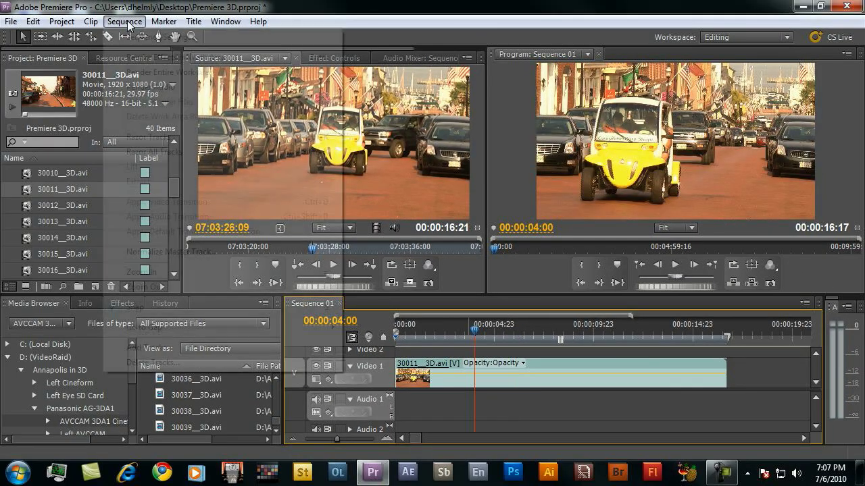
left_click(129, 38)
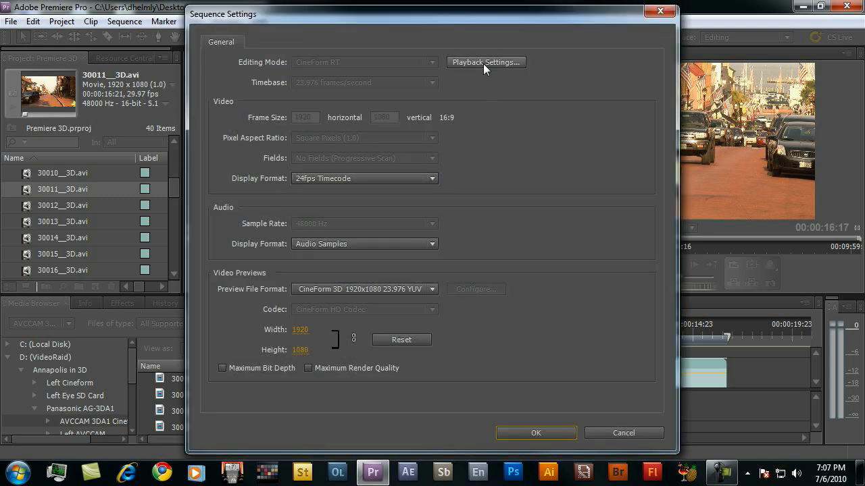
left_click(483, 63)
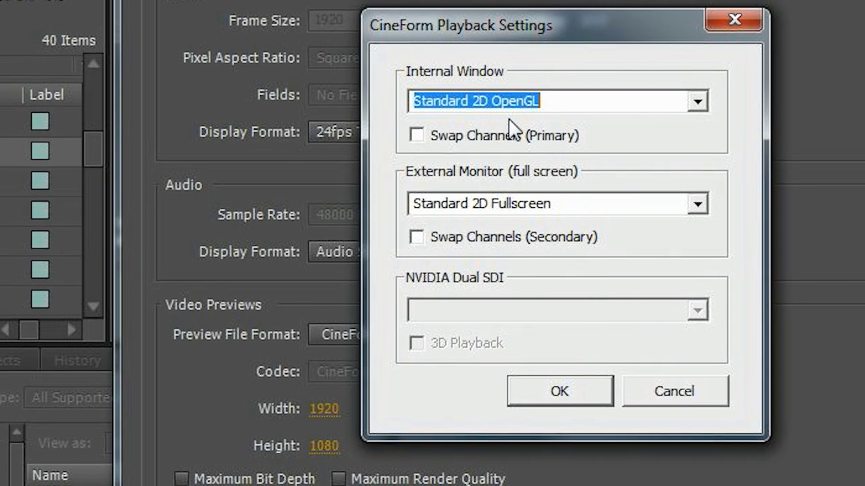
left_click(680, 204)
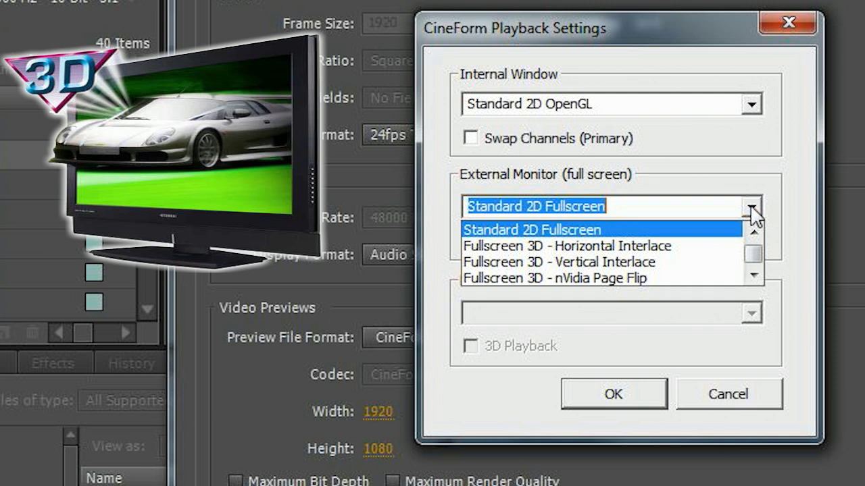
left_click(681, 261)
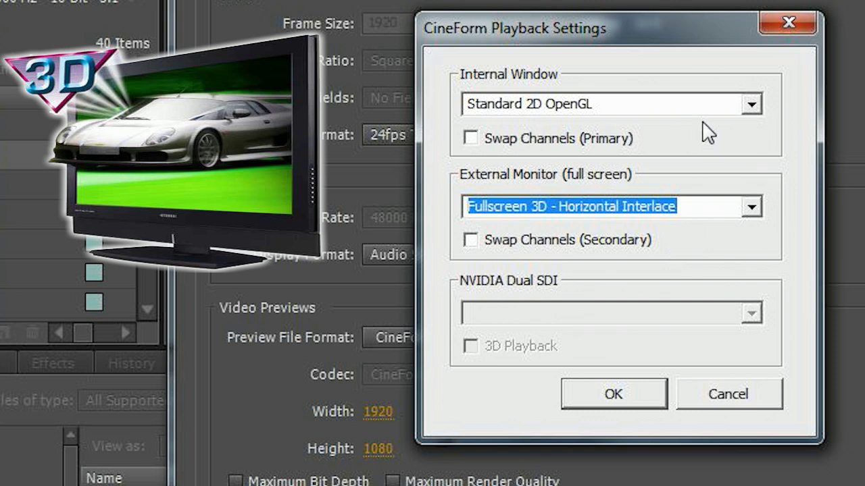
left_click(753, 106)
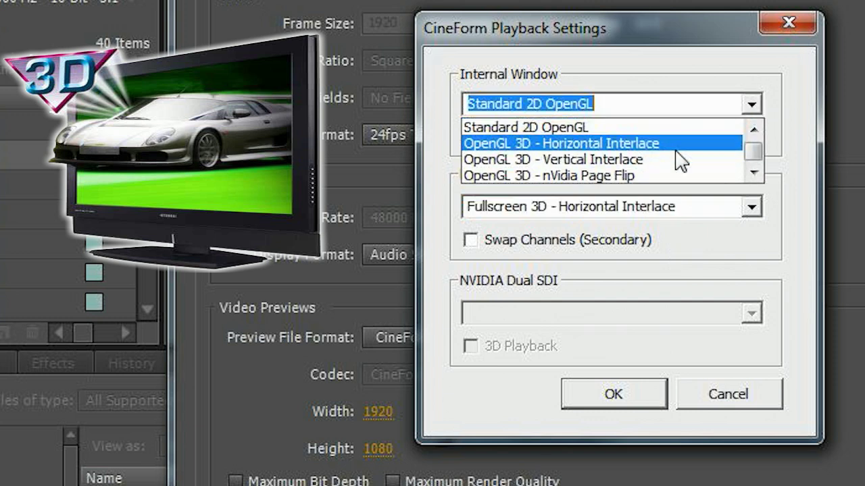
left_click(694, 64)
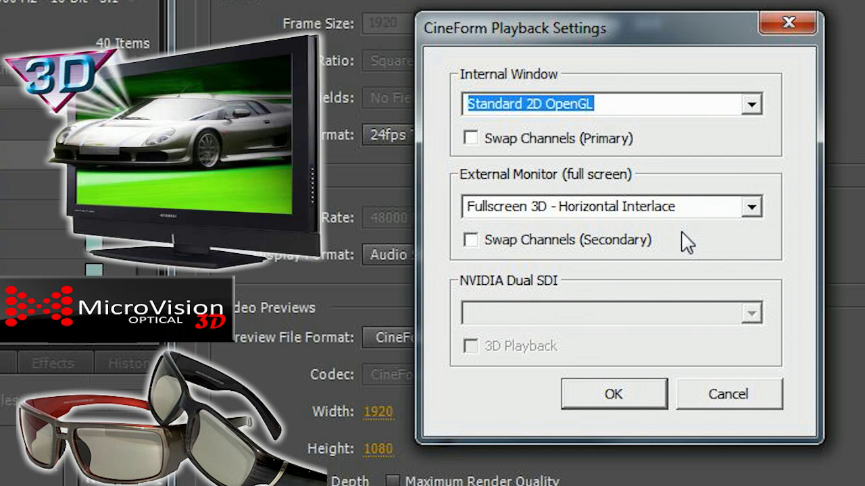
- Confirm the Horizontal Interlace playback settings, close Sequence Settings, and reopen the internal window modes
left_click(614, 396)
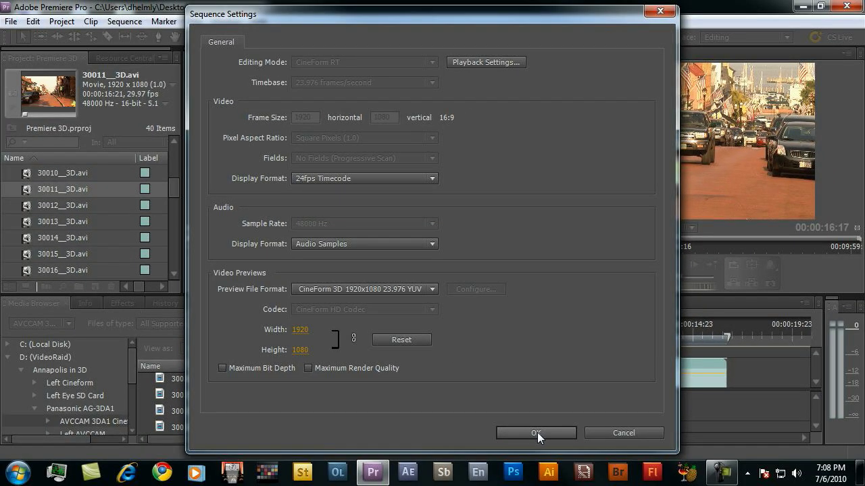
left_click(617, 483)
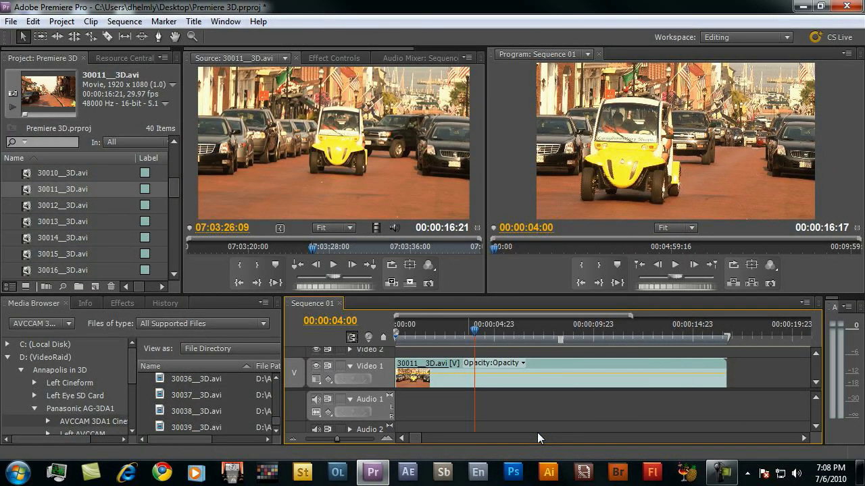
left_click(124, 21)
left_click(132, 39)
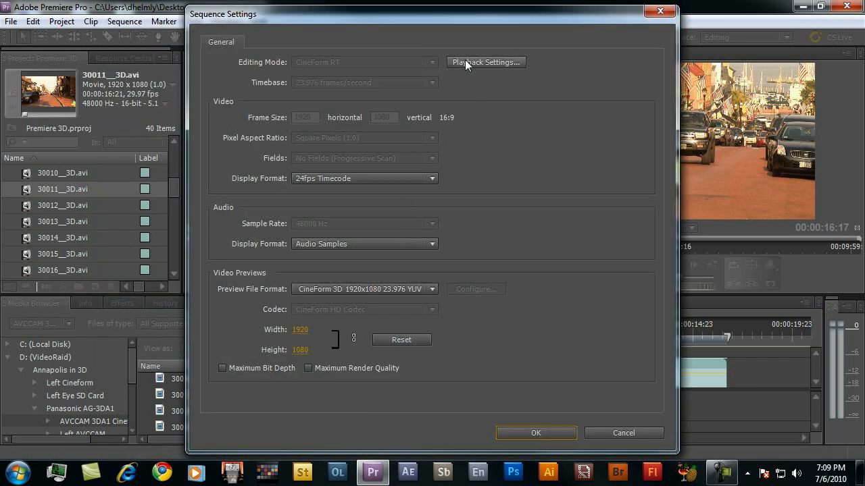
left_click(465, 62)
left_click(500, 162)
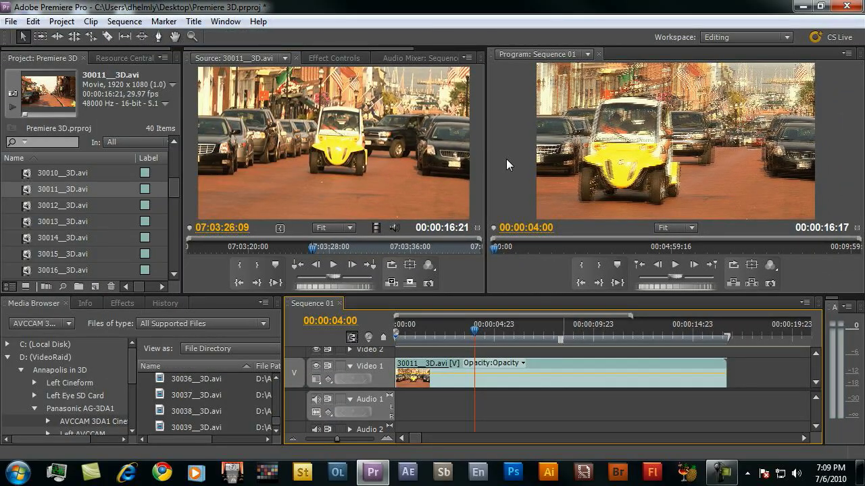
- Set Internal Window back to Standard 2D OpenGL and close both settings dialogs
key("alt+s")
key("Return")
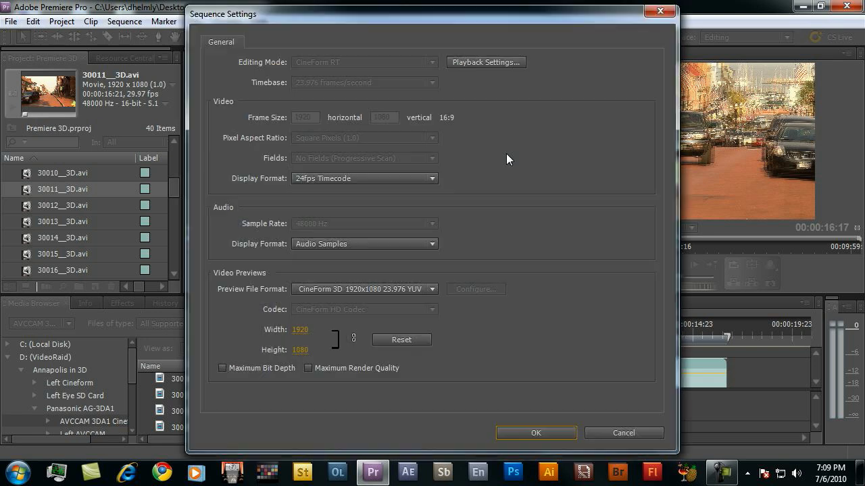
left_click(477, 61)
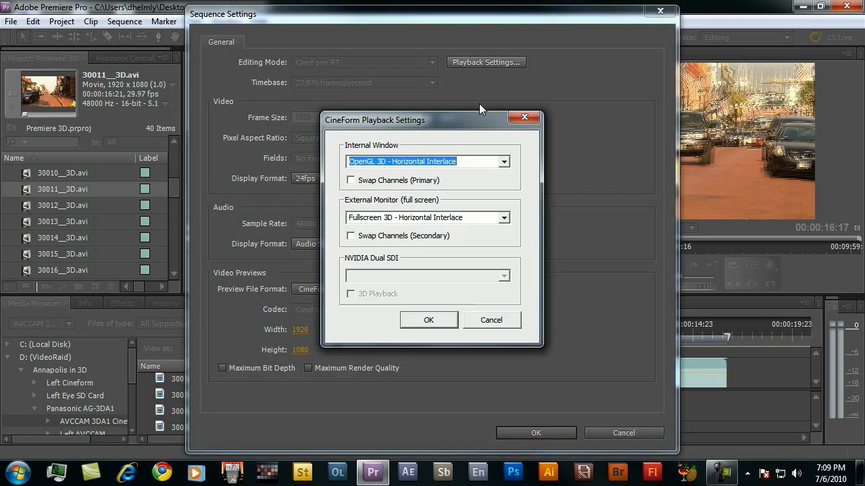
left_click(503, 164)
left_click(472, 172)
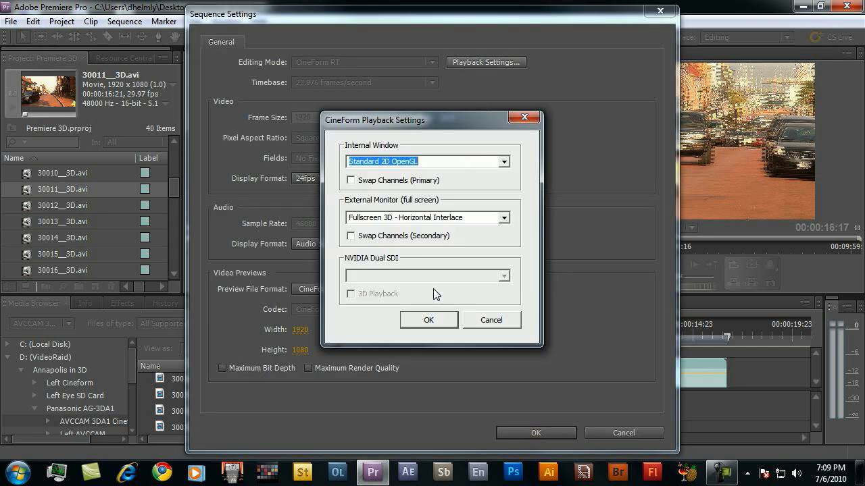
left_click(434, 323)
left_click(513, 430)
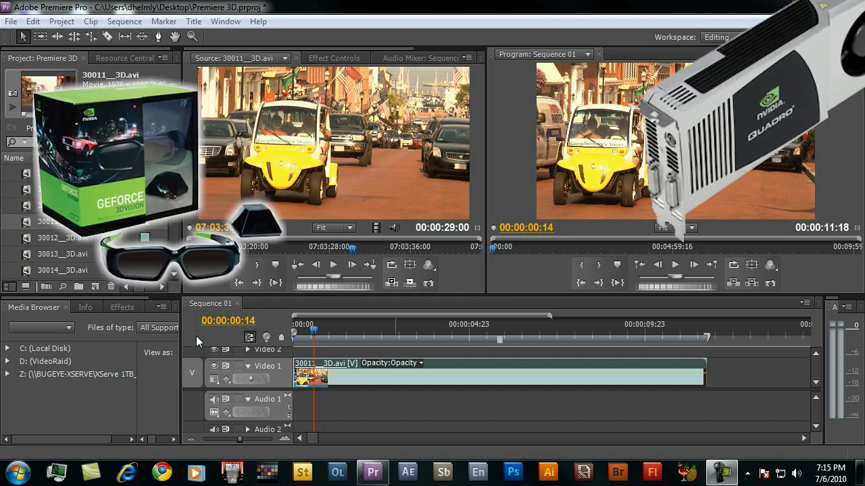
- In the sequence's CineForm Playback Settings, set the internal window to OpenGL 3D - nVidia Page Flip
left_click(196, 336)
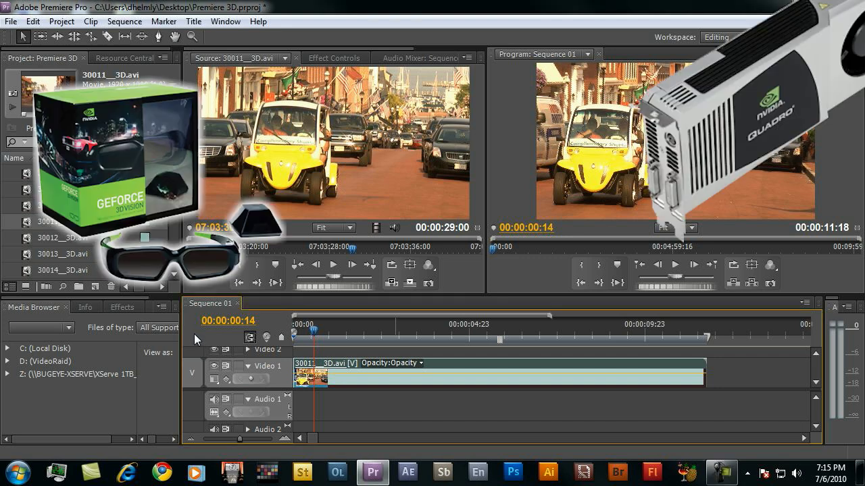
left_click(136, 20)
left_click(156, 37)
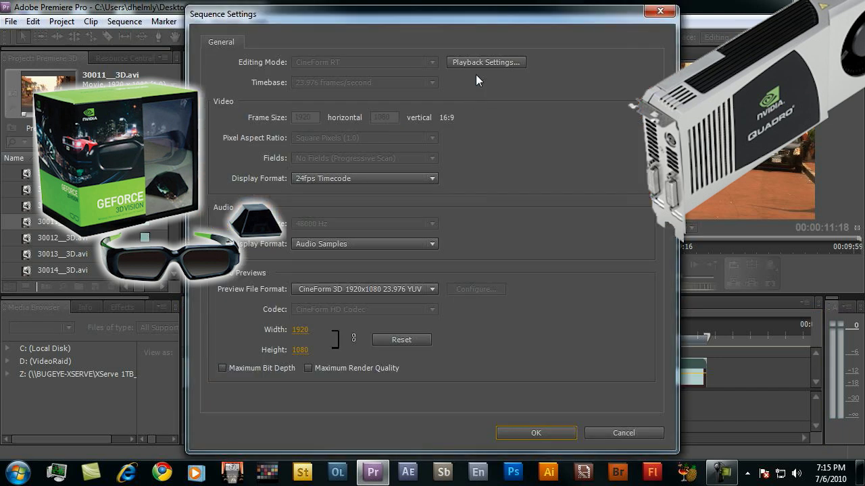
left_click(477, 62)
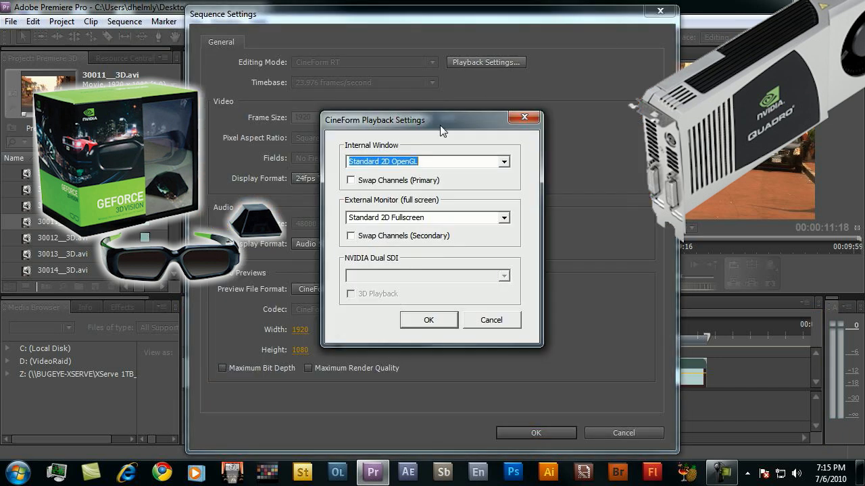
left_click(503, 163)
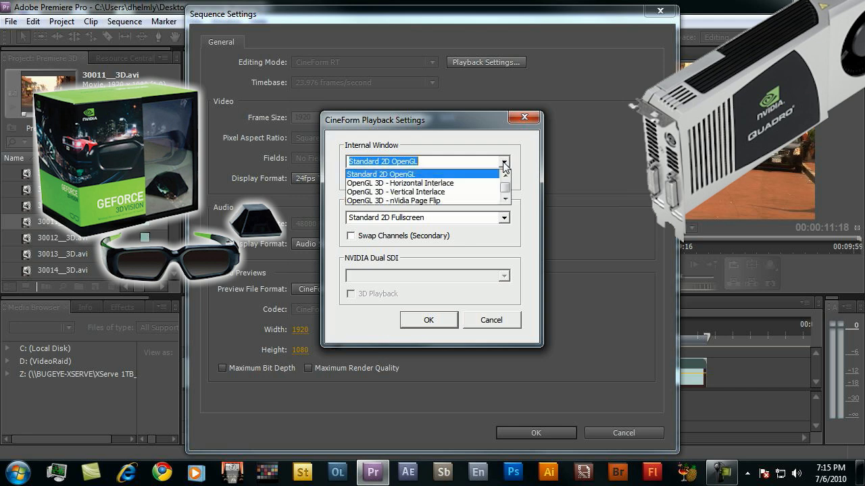
left_click(460, 201)
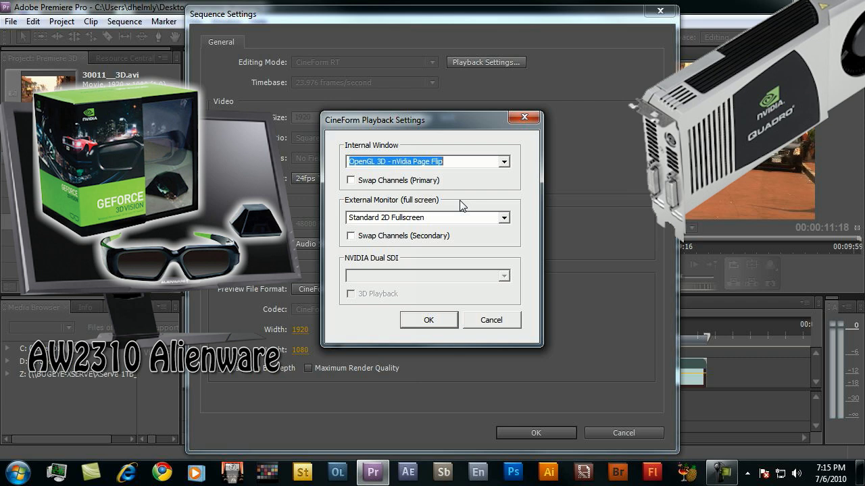
- Choose Fullscreen 3D - nVidia Page Flip as the CineForm external monitor output
left_click(503, 219)
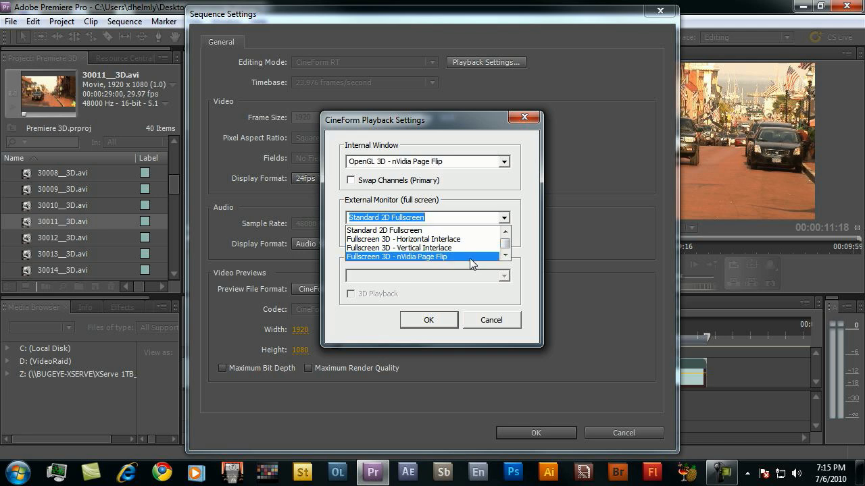
left_click(471, 257)
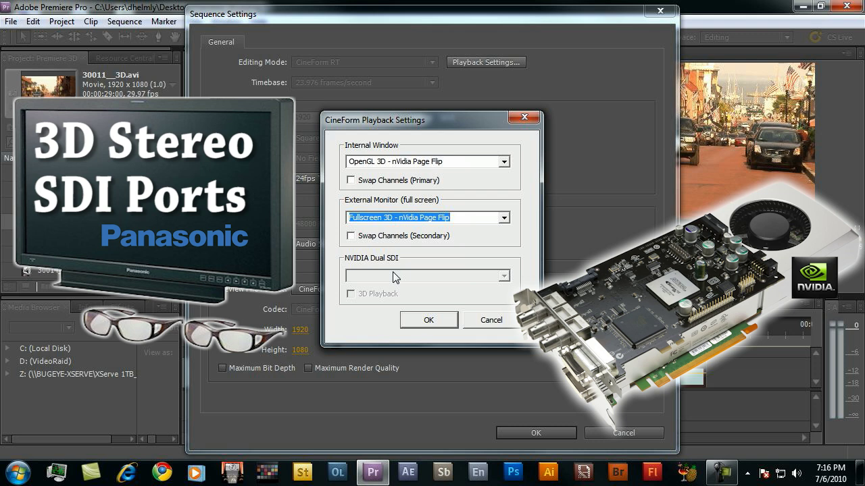
- Close the settings dialogs, switch the CineForm 3D display to Onion Skin, and scrub to 00:00:01:11
left_click(489, 321)
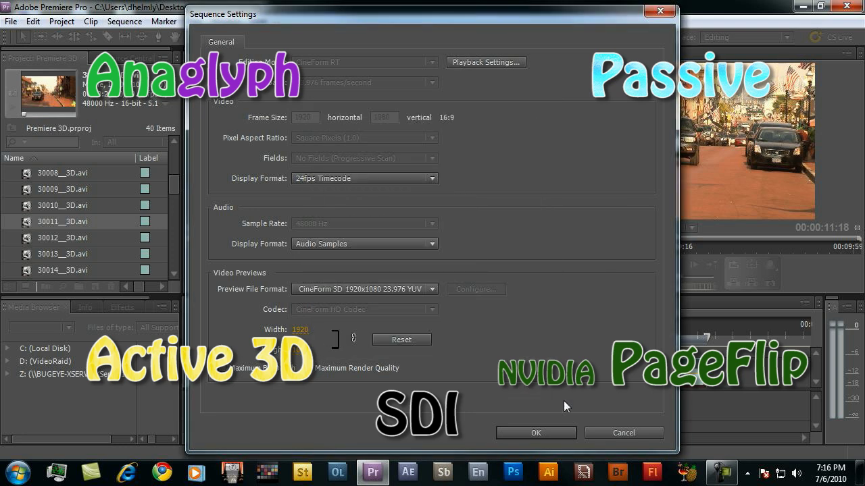
left_click(548, 432)
left_click(747, 474)
right_click(768, 381)
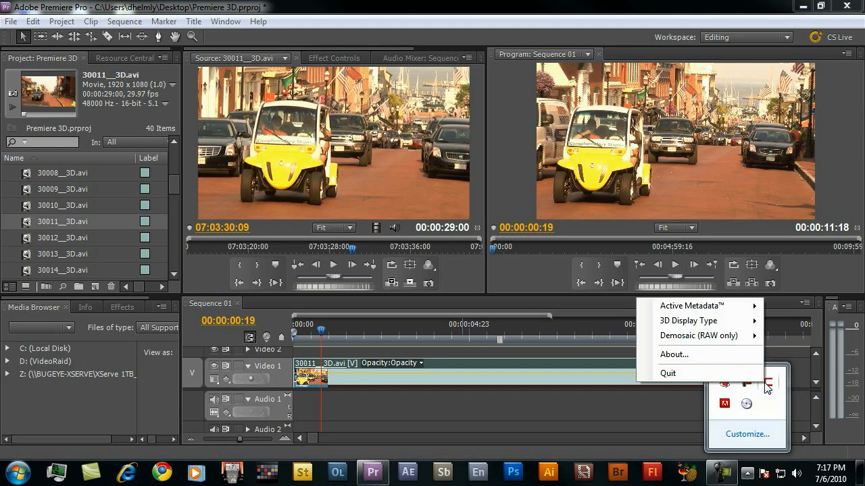
mouse_move(738, 325)
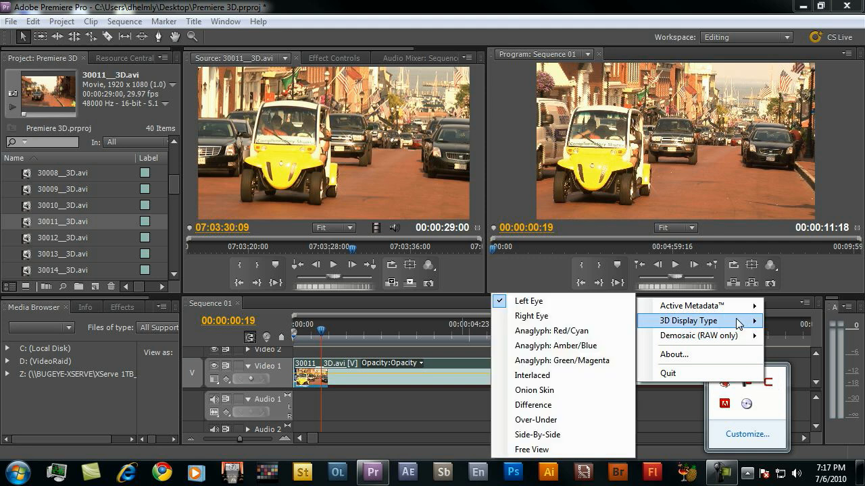
left_click(536, 390)
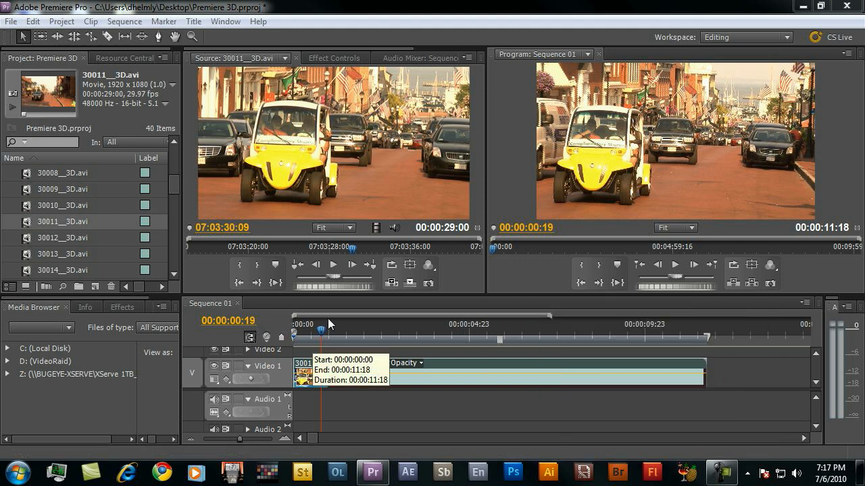
left_click_drag(328, 319, 345, 331)
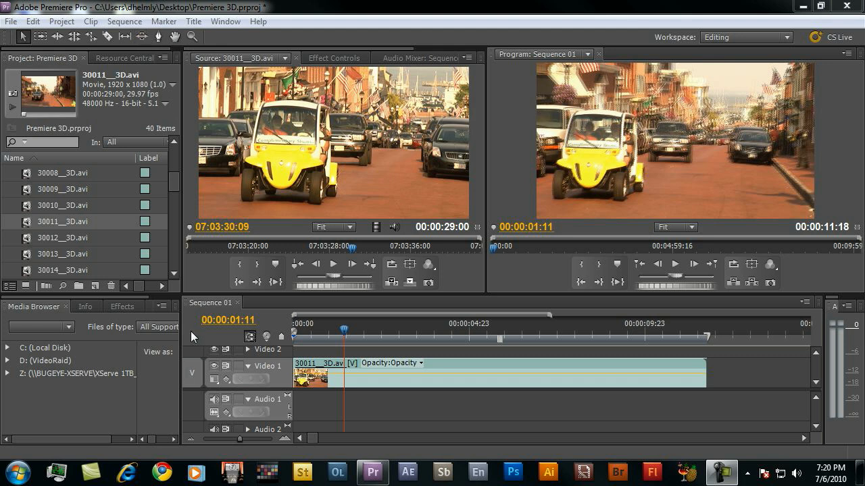
- Create a new default still title named 'Annapolis 2010'
left_click(193, 21)
mouse_move(298, 49)
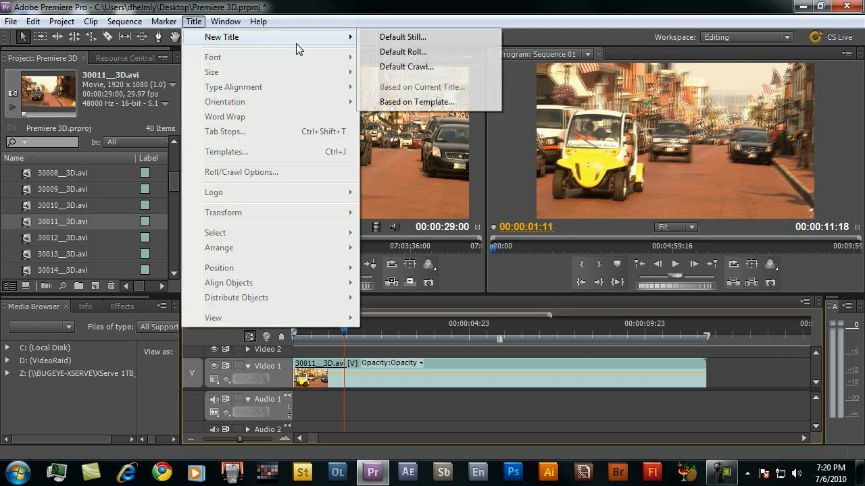
left_click(382, 37)
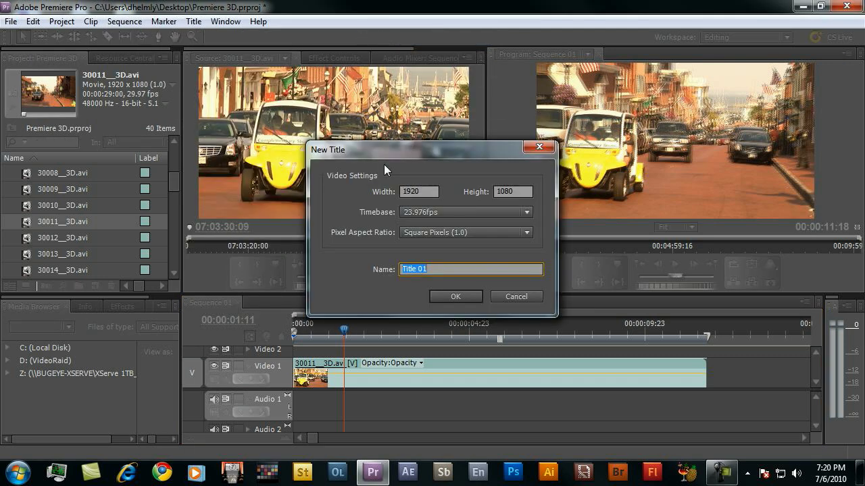
type("Anapolis")
key("BackSpace")
key("BackSpace")
key("BackSpace")
key("BackSpace")
key("BackSpace")
key("BackSpace")
key("BackSpace")
key("BackSpace")
type("Annapolis 2010")
key("Return")
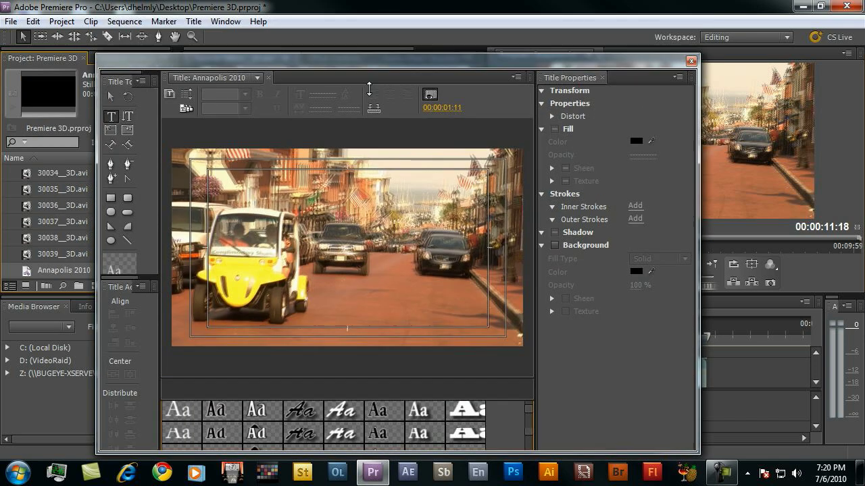
- Type 'Annapolis in 3D' / '2010' in Hobo Black 75 style and place the title on Video 2
left_click(306, 381)
left_click(278, 189)
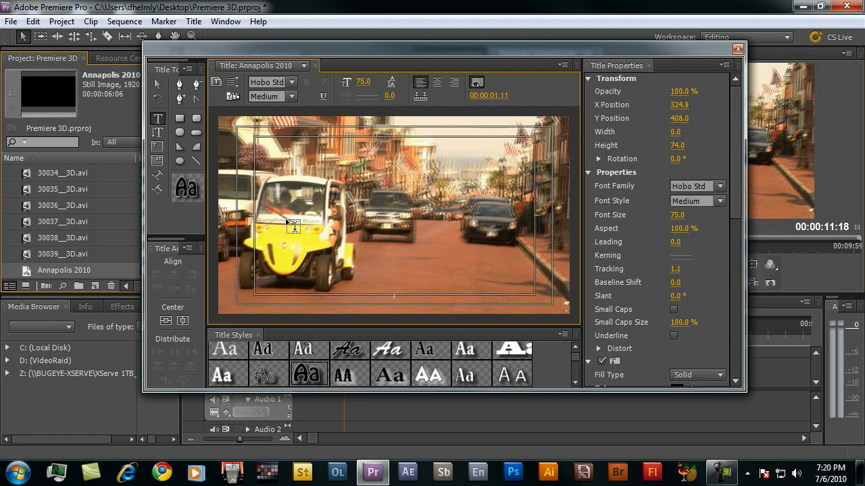
type("Annapolis ")
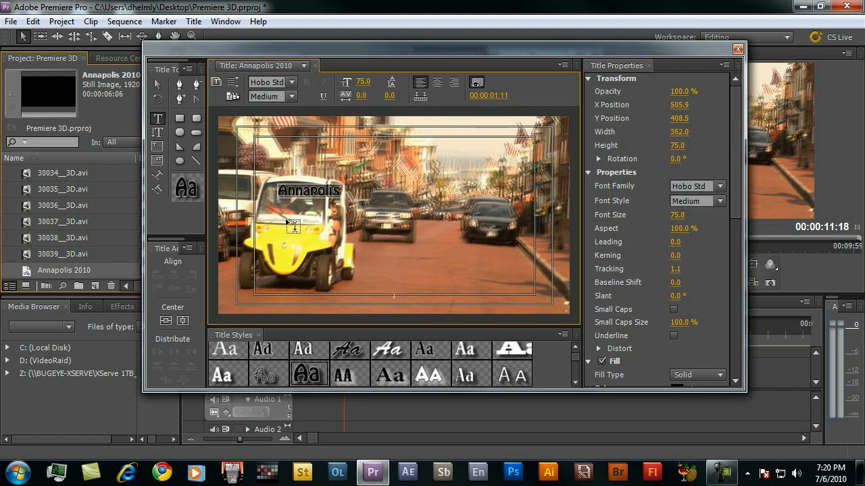
type("in 3D")
key("Return")
type("2010")
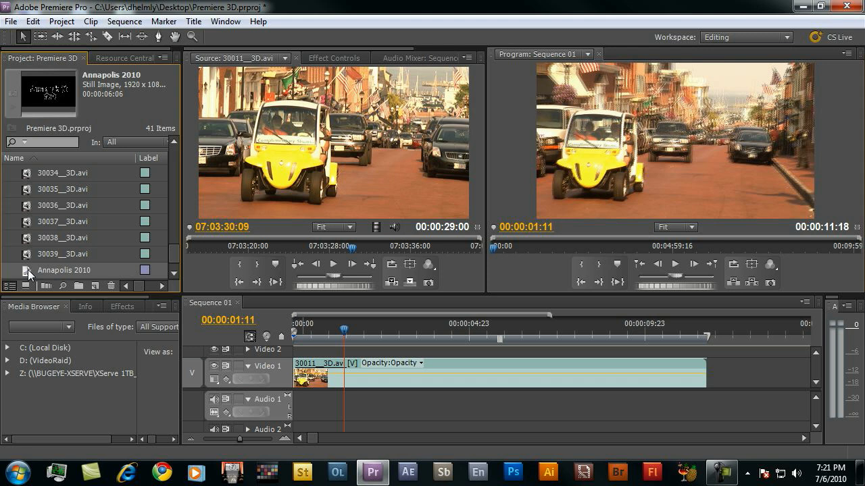
left_click_drag(28, 270, 302, 354)
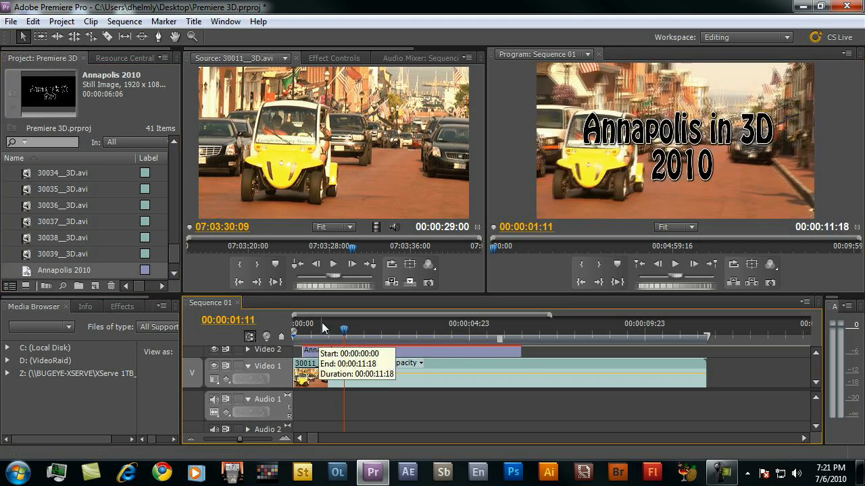
- At 00:00:00:19, filter effects to CineForm and apply Parallax 3D to the Annapolis 2010 title
left_click(322, 326)
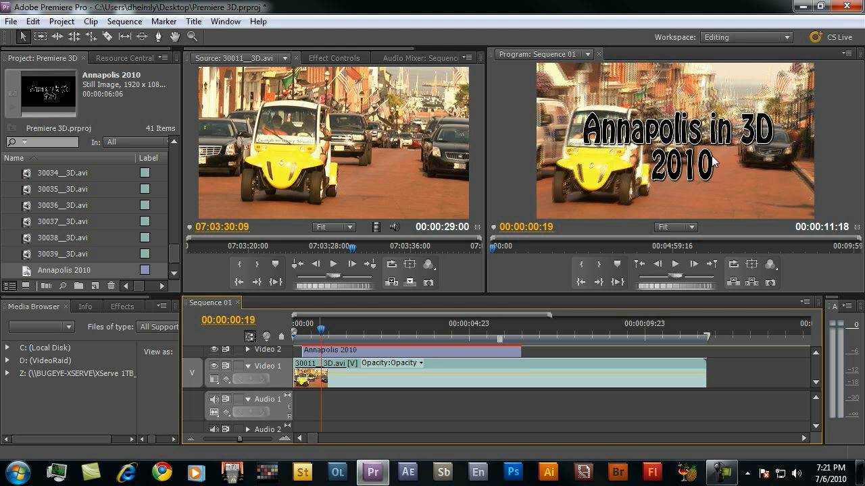
left_click(119, 309)
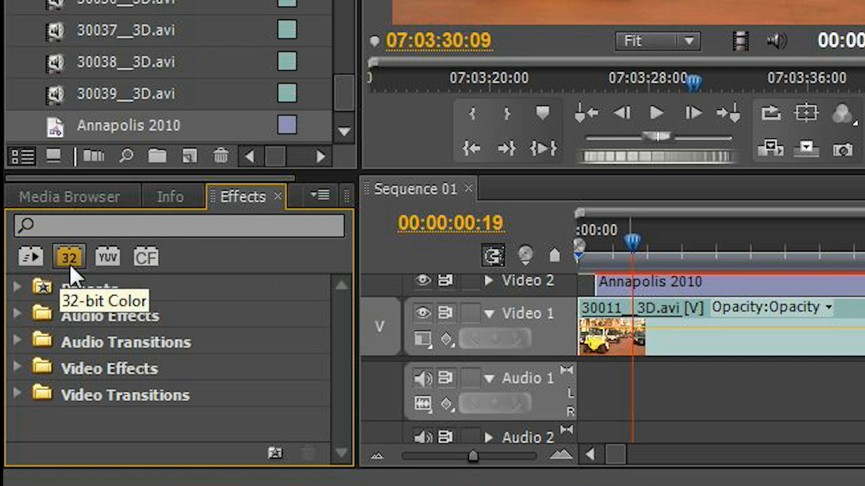
left_click(148, 257)
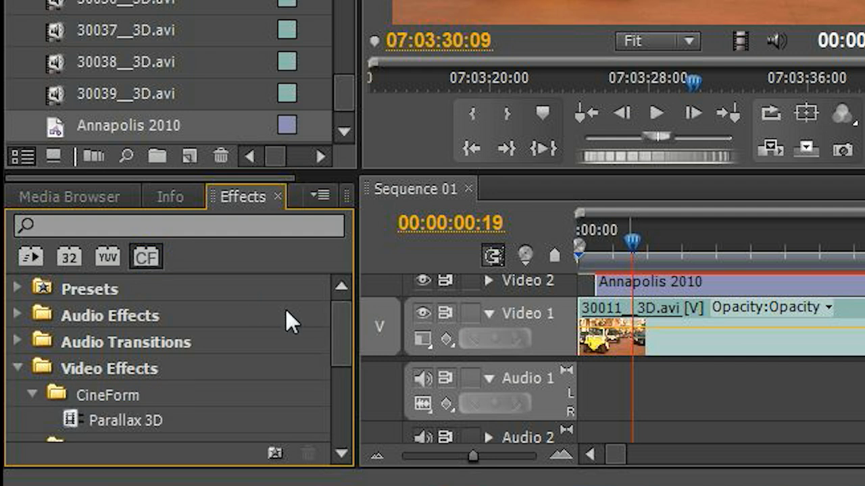
mouse_move(337, 319)
left_mouse_down()
mouse_move(346, 388)
mouse_move(345, 316)
left_mouse_up()
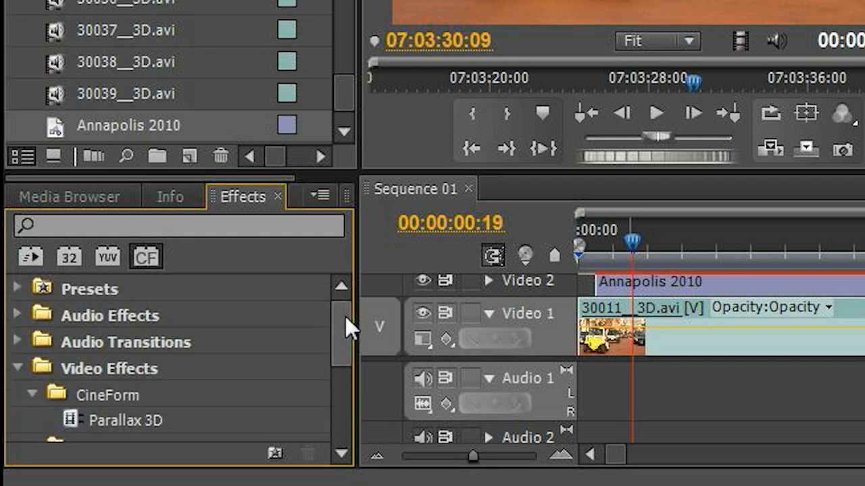
left_click(68, 421)
left_click_drag(68, 421, 632, 295)
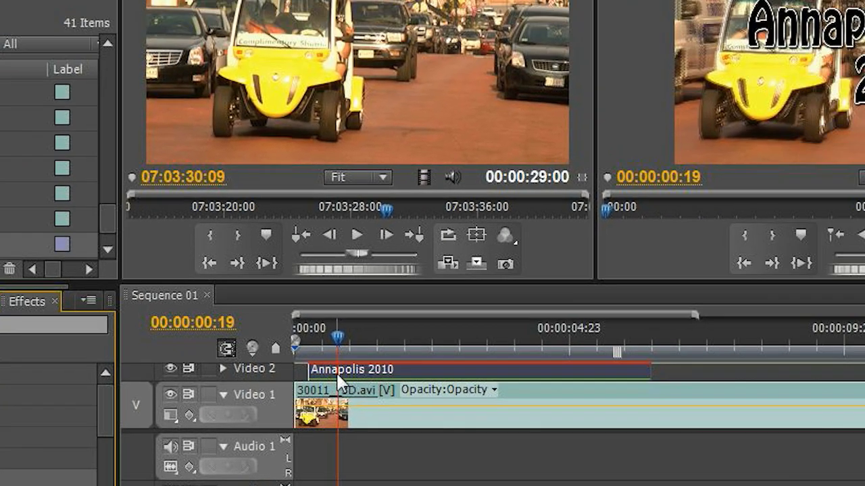
left_click_drag(338, 376, 337, 375)
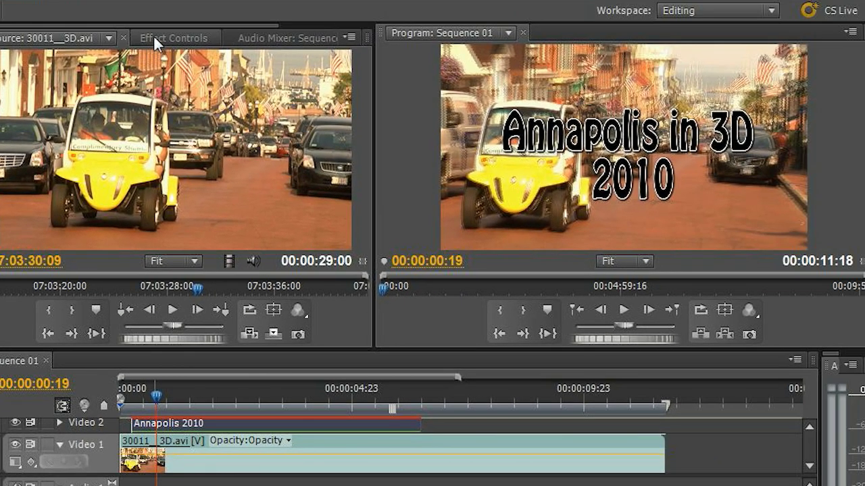
- In Effect Controls, set the title's Parallax 3D Parallax to 20 and review it at 00:00:01:04
left_click(154, 39)
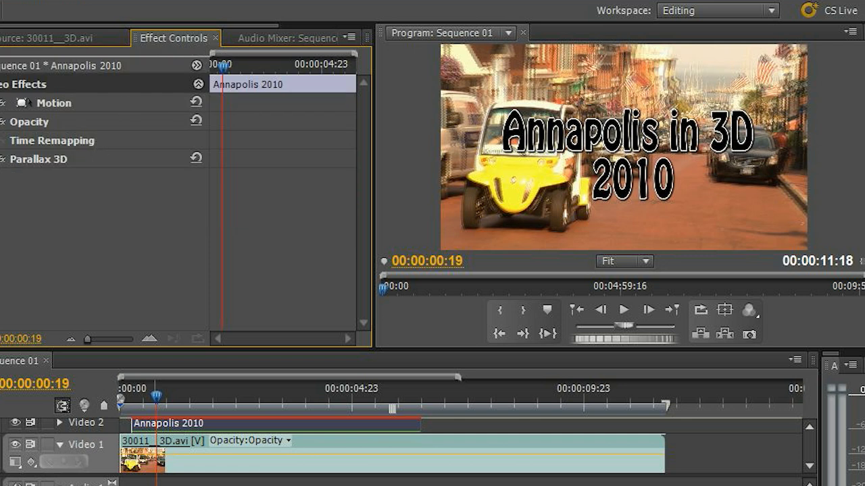
left_click(4, 158)
left_click(93, 178)
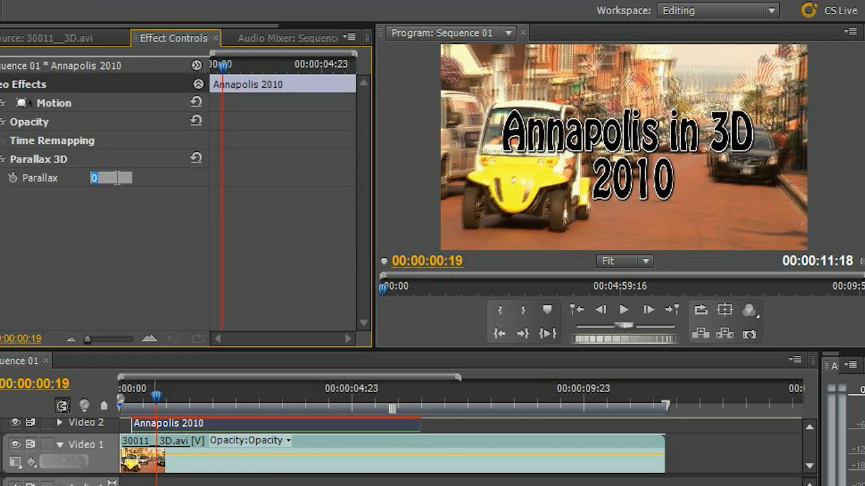
type("20")
key("Return")
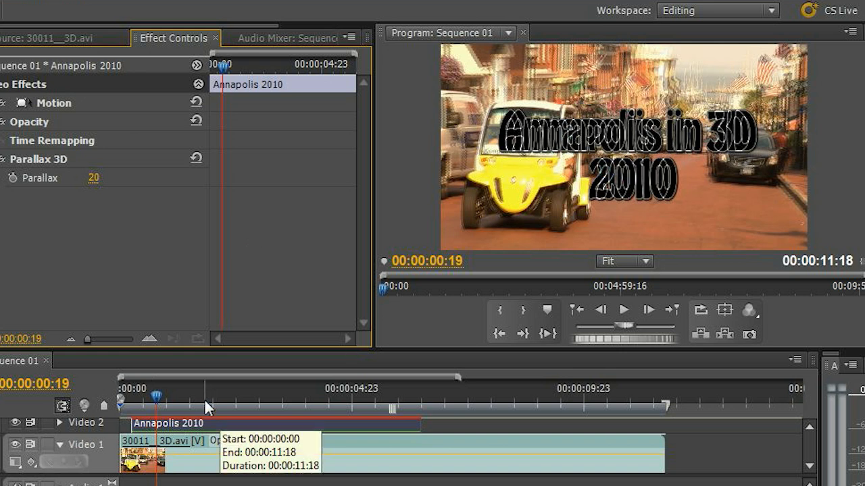
left_click_drag(184, 397, 174, 403)
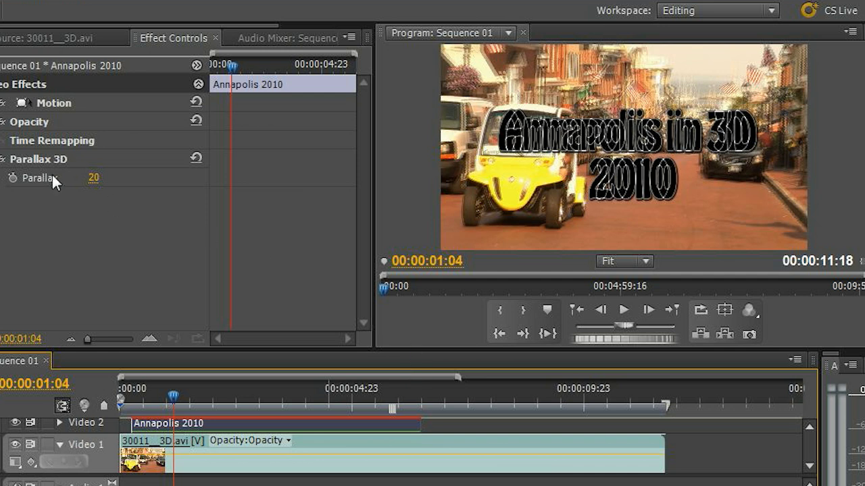
- Lower the Parallax value from 20 to 10
left_click(93, 177)
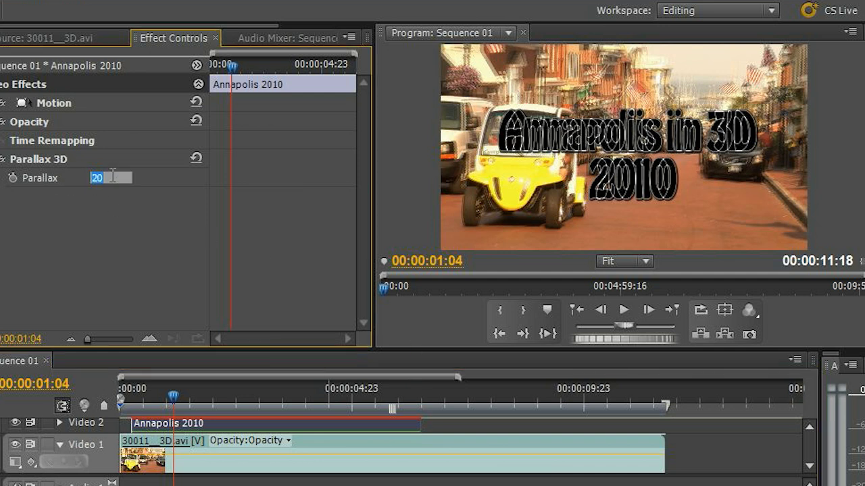
type("10")
key("Return")
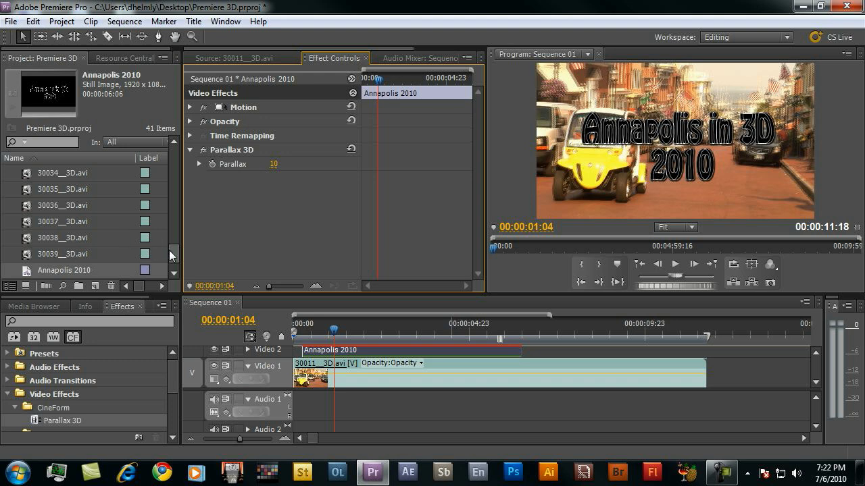
left_click(173, 262)
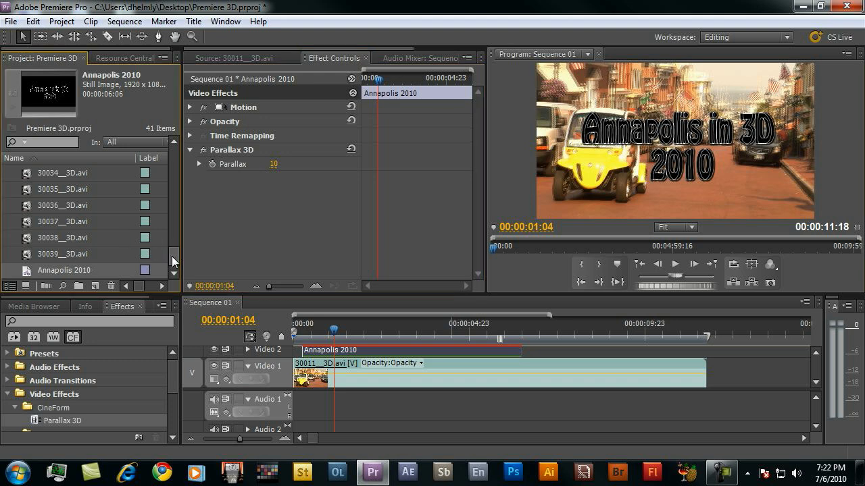
left_click(28, 236)
left_click_drag(28, 222, 600, 369)
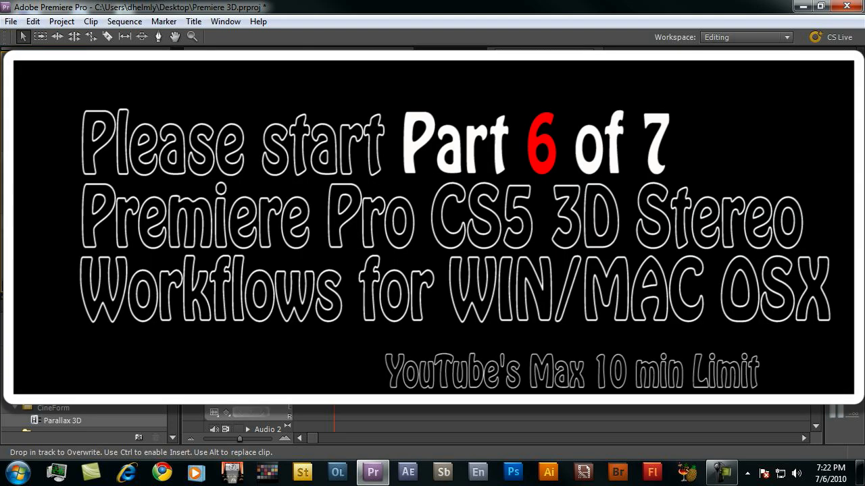
key("minus")
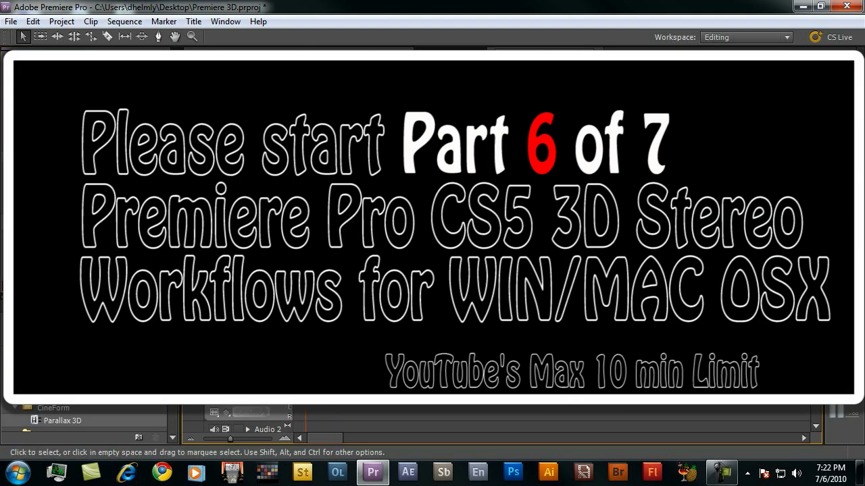